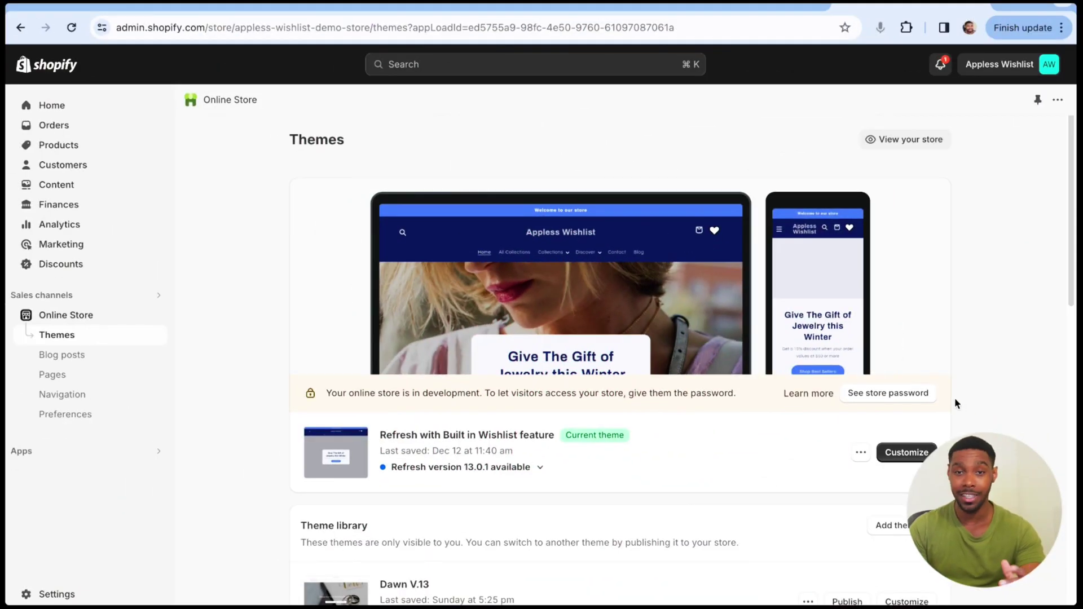
pyautogui.scroll(-5, 659, 414)
pyautogui.scroll(-5, 657, 436)
pyautogui.scroll(10, 657, 439)
pyautogui.scroll(3, 657, 439)
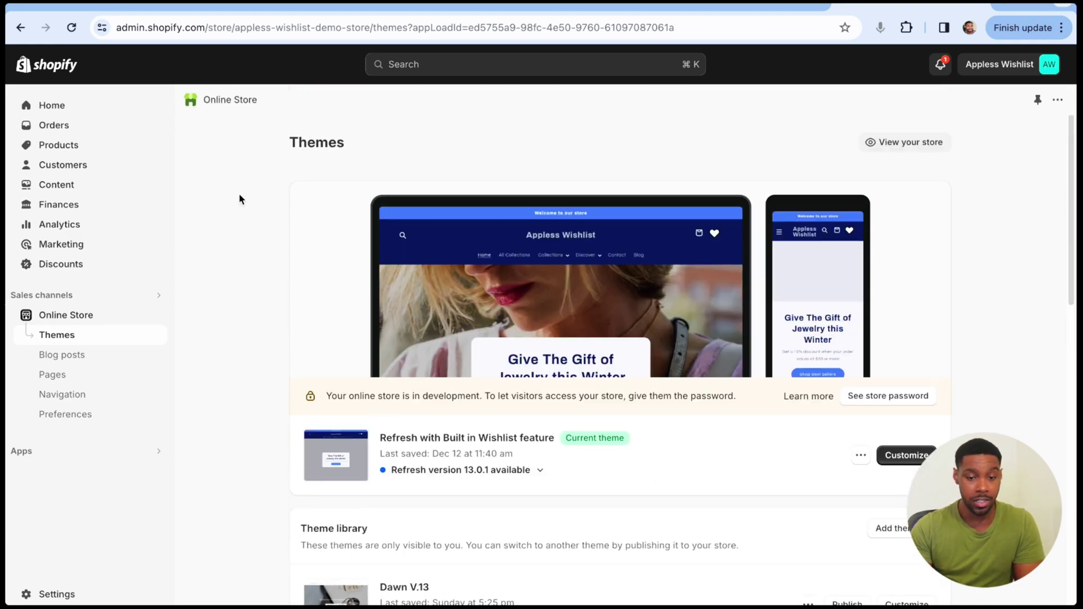
# - Sort the products list by creation date, newest first
pyautogui.click(59, 145)
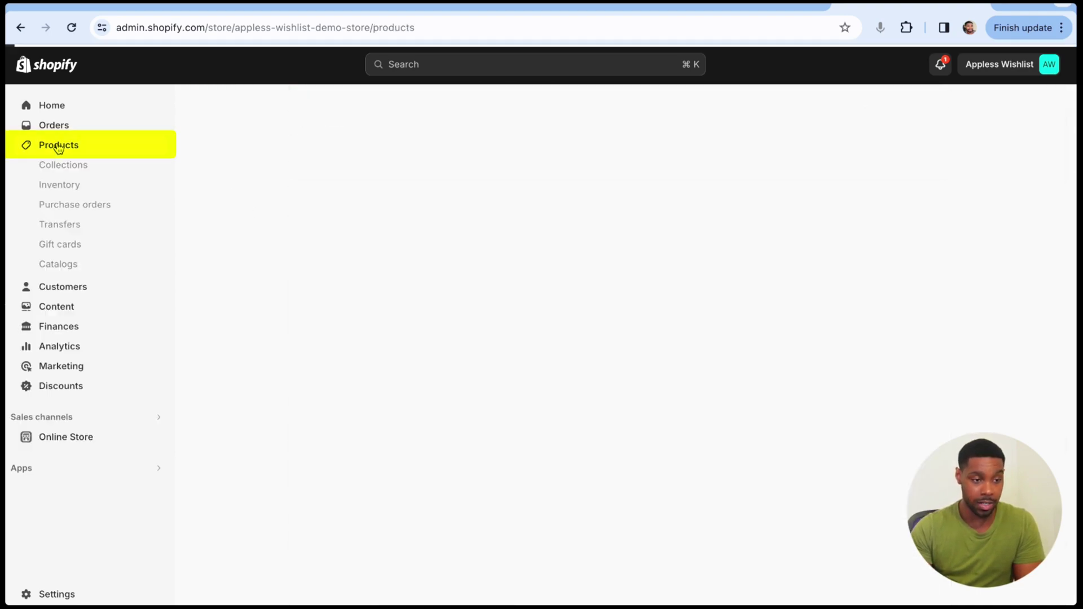
pyautogui.scroll(-2, 467, 363)
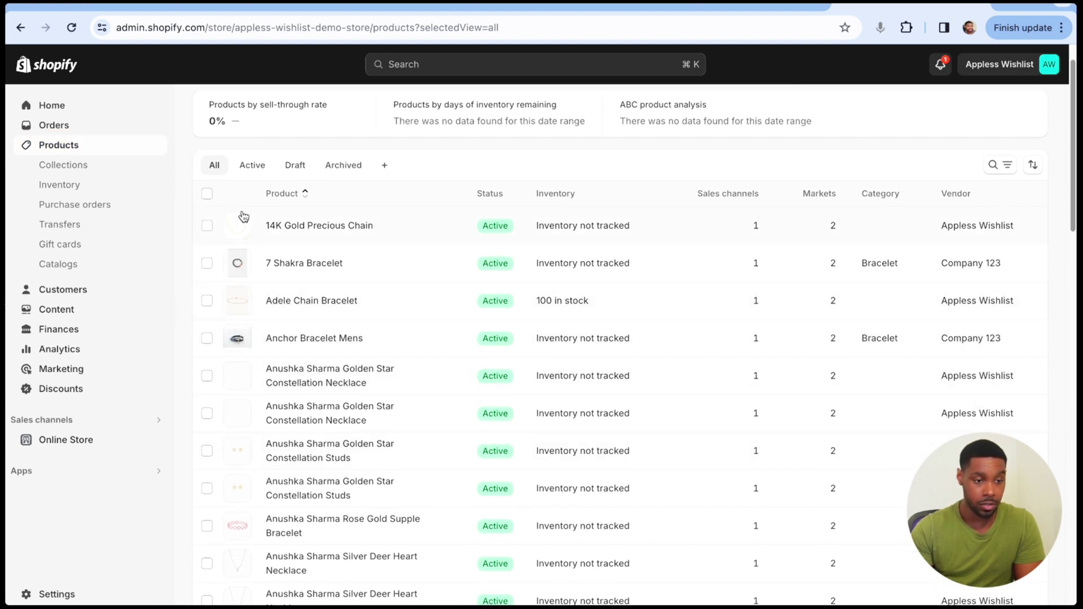
pyautogui.click(300, 195)
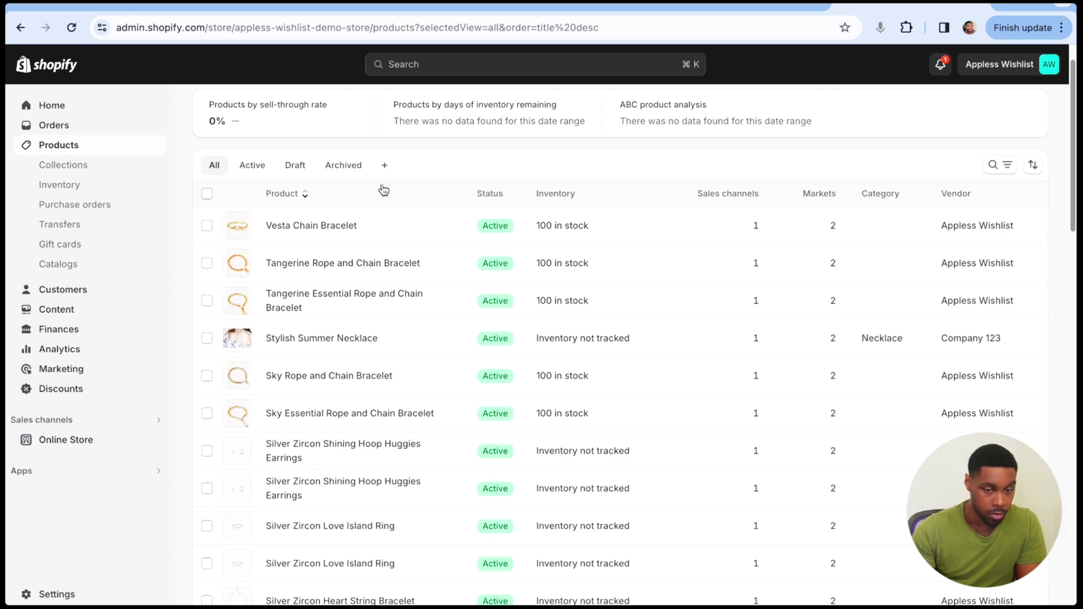
pyautogui.click(1033, 166)
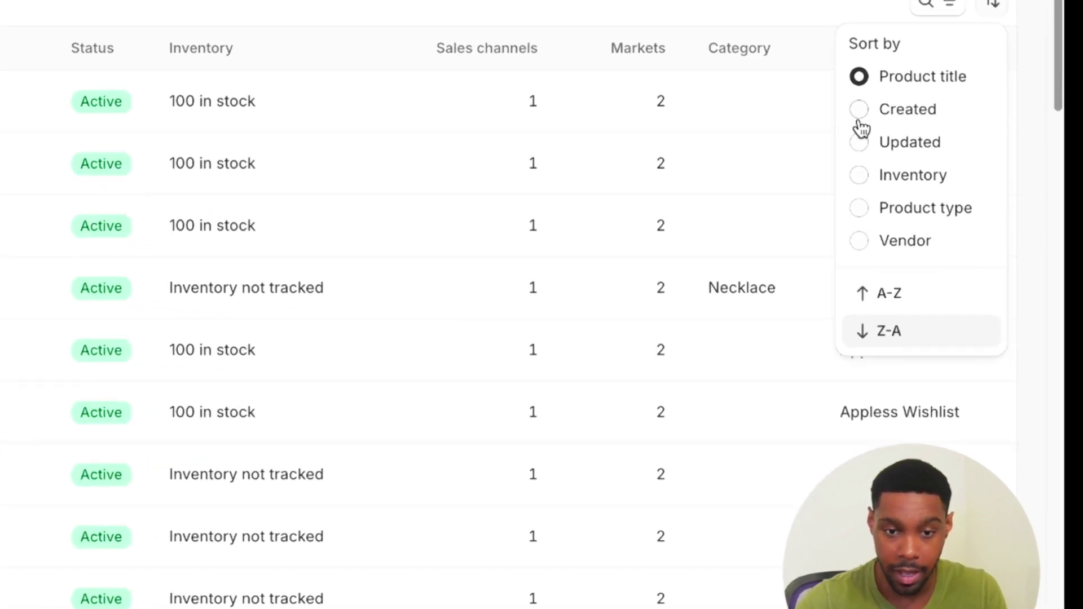
pyautogui.click(859, 109)
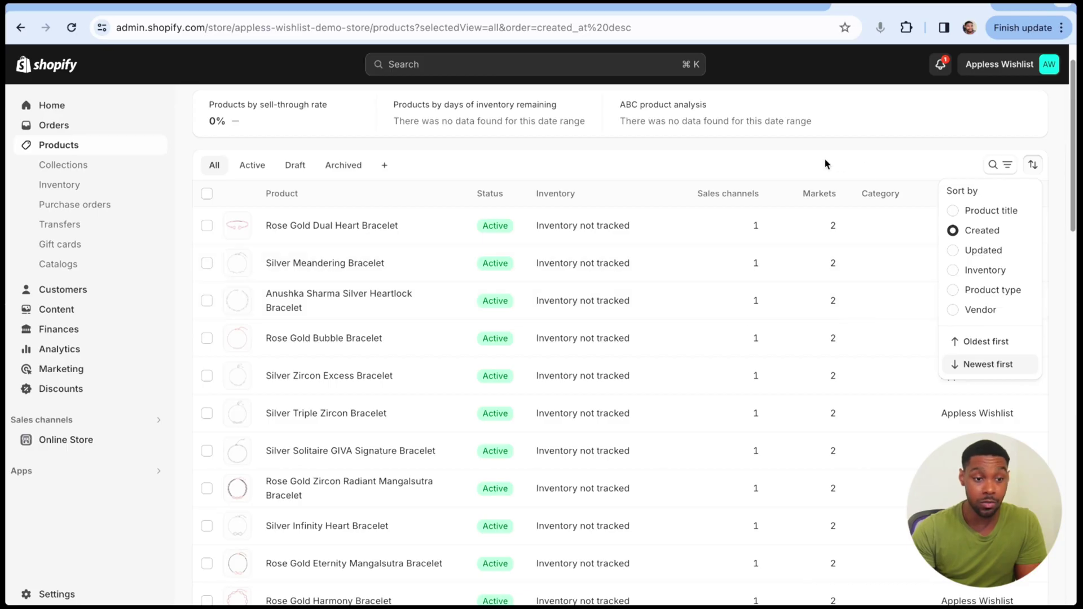
pyautogui.click(827, 164)
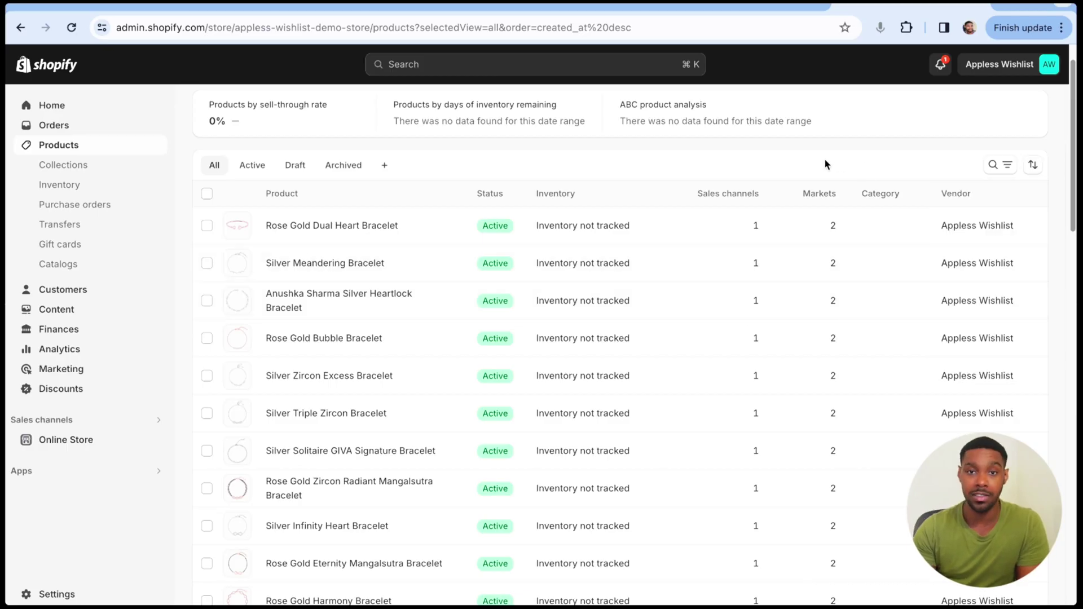
pyautogui.scroll(-1, 475, 449)
# - Check the Rose Gold Dual Heart Bracelet's 'silver bracelets' tag, then go to Collections
pyautogui.click(349, 214)
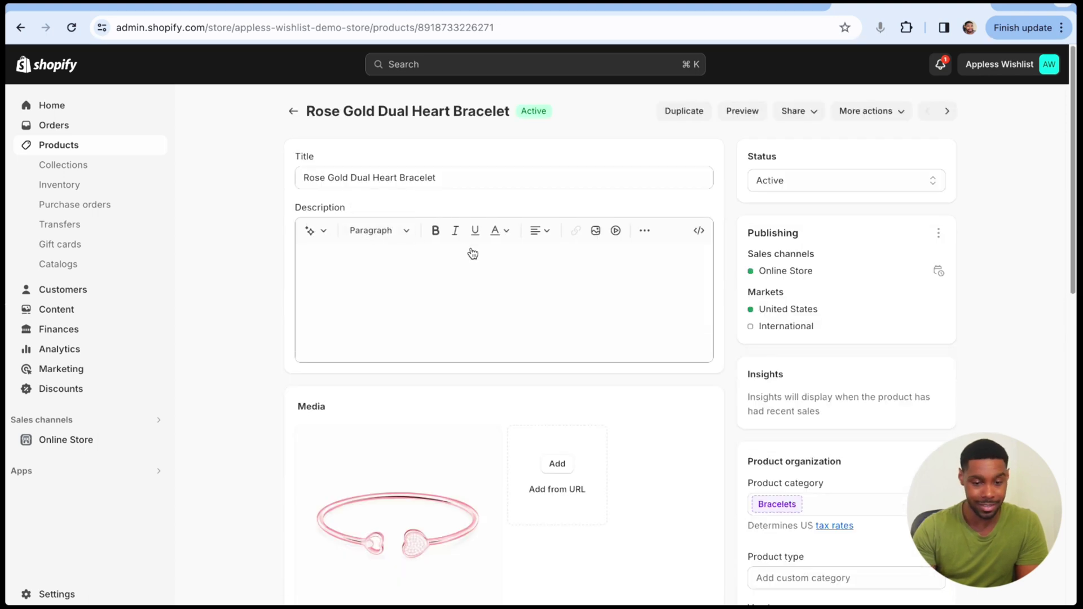
pyautogui.scroll(-6, 720, 388)
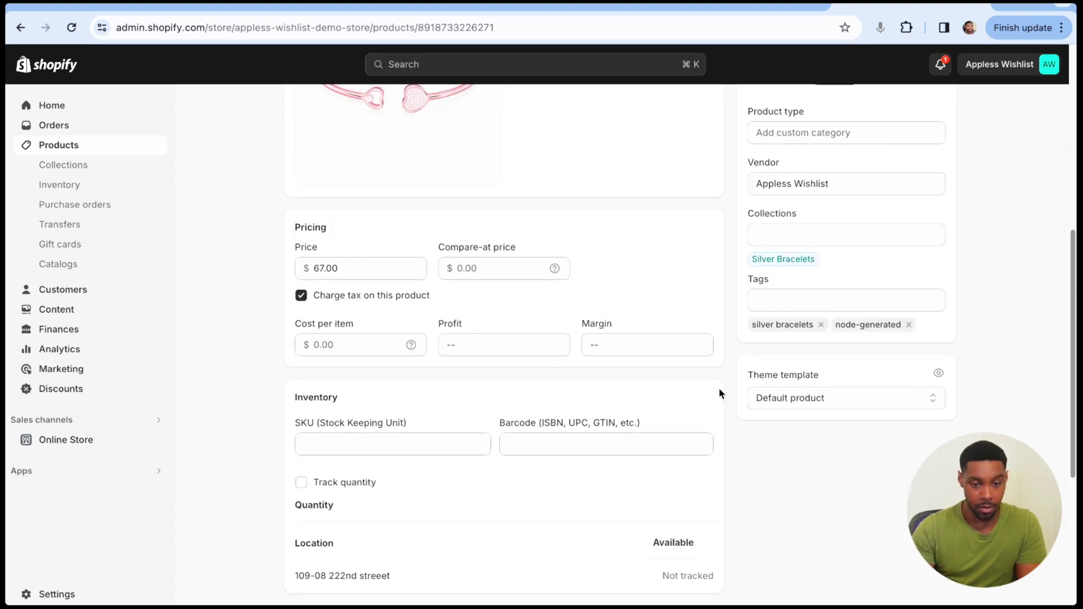
pyautogui.scroll(2, 720, 388)
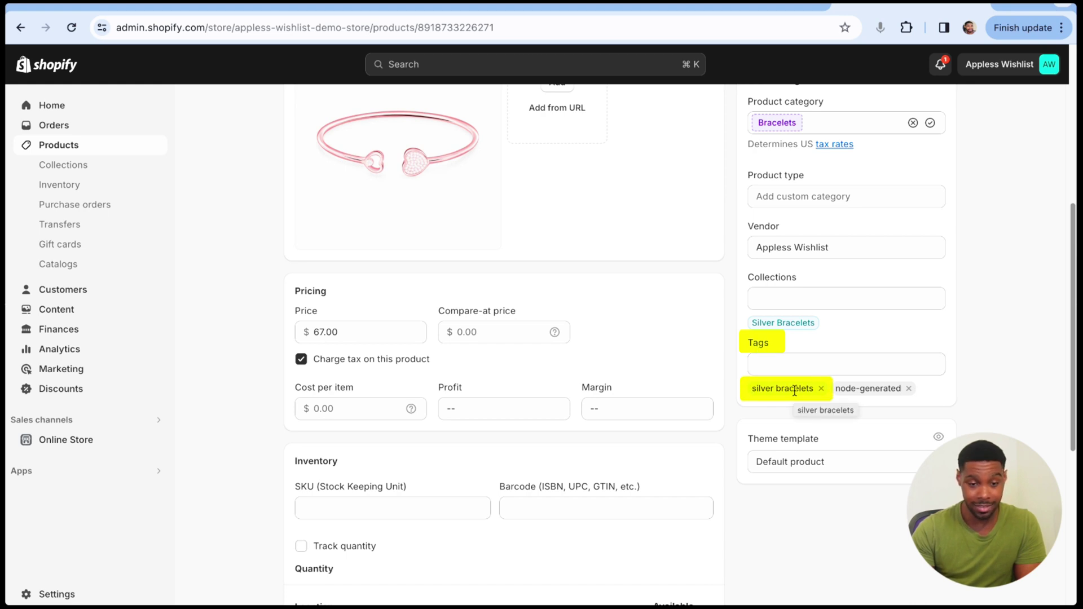
pyautogui.scroll(5, 791, 391)
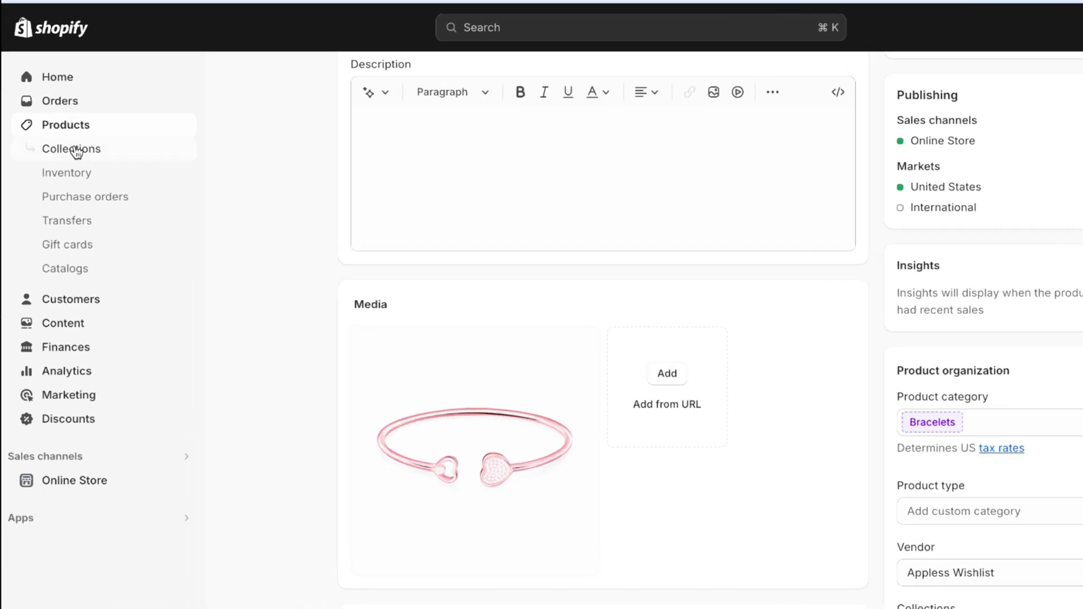
pyautogui.click(77, 152)
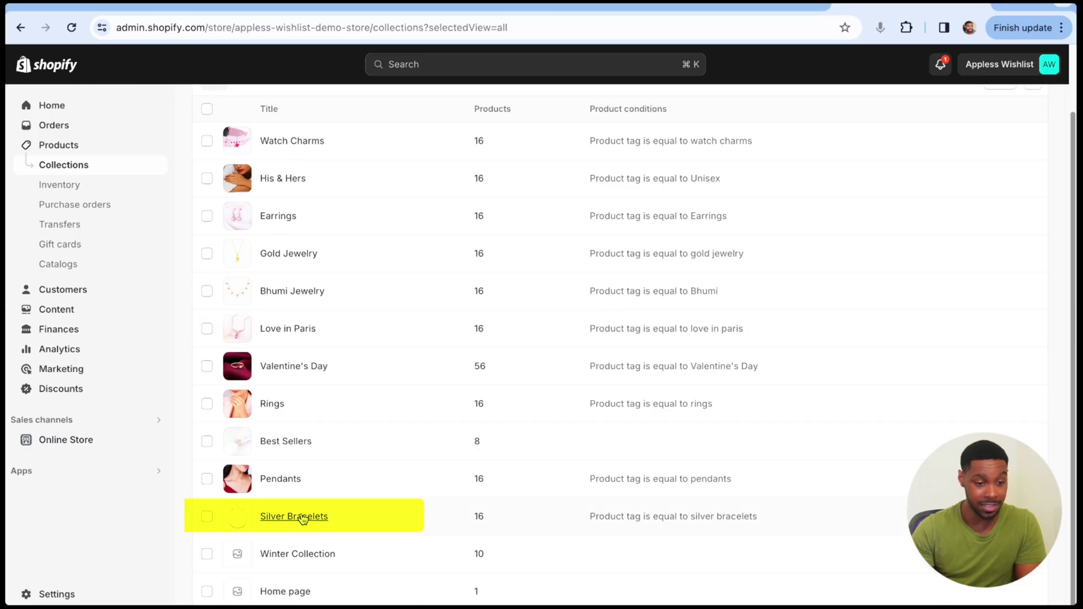
# - Review the existing Silver Bracelets collection's tag condition and title, then return to Collections
pyautogui.click(302, 518)
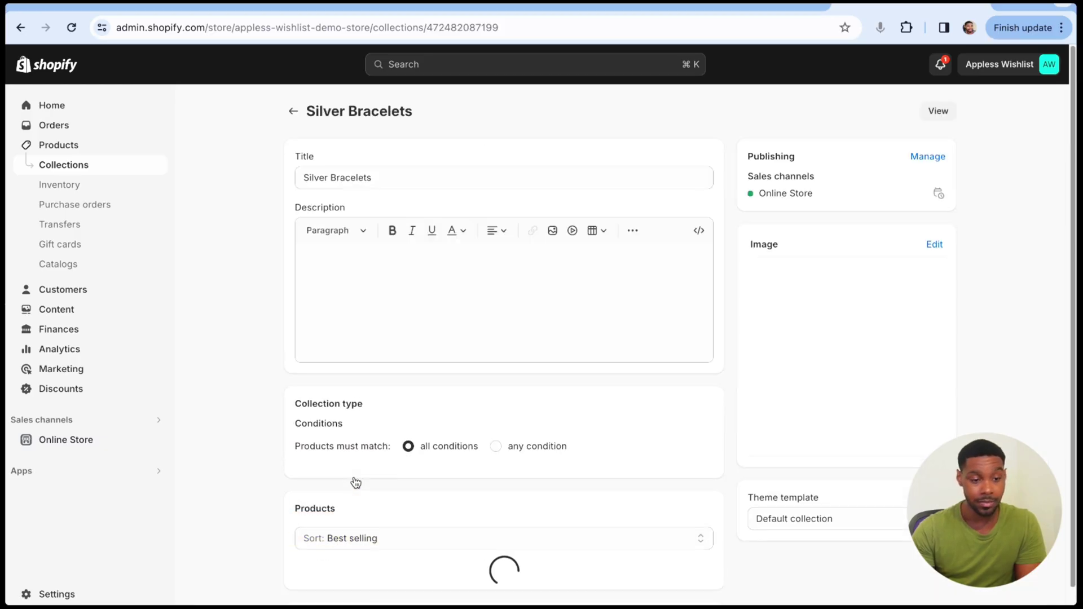
pyautogui.scroll(-5, 391, 384)
pyautogui.scroll(-5, 436, 477)
pyautogui.scroll(4, 432, 452)
pyautogui.scroll(8, 432, 457)
pyautogui.scroll(3, 432, 457)
pyautogui.click(95, 172)
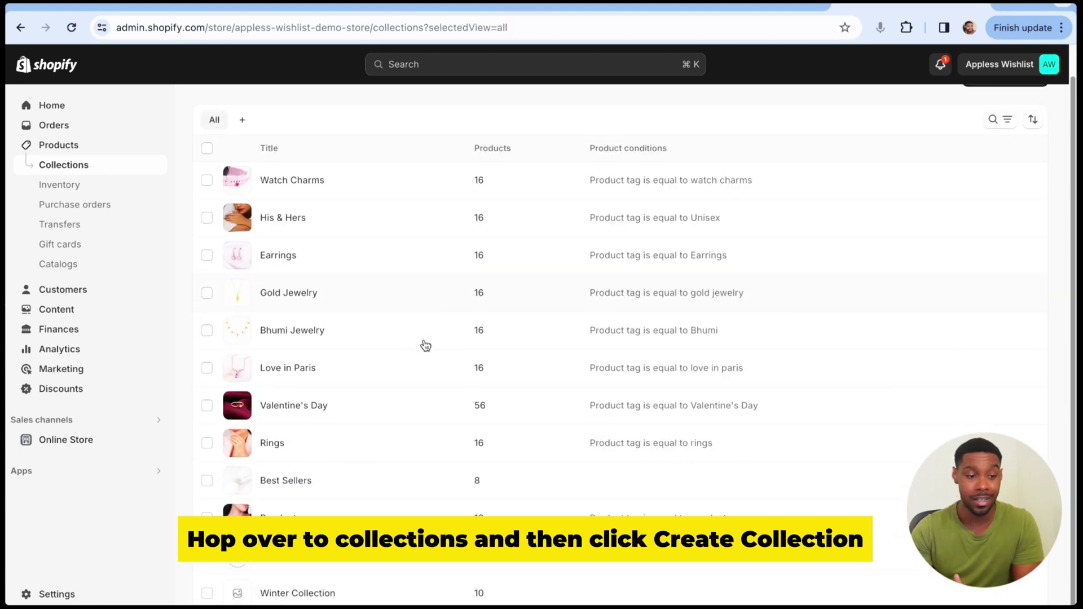
pyautogui.scroll(-2, 426, 338)
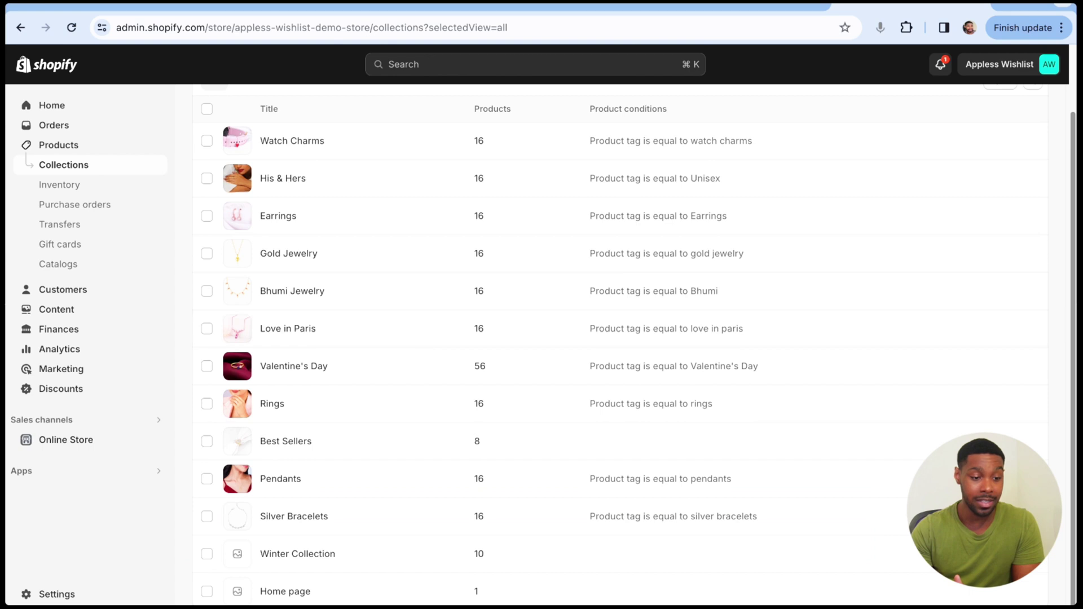
pyautogui.click(294, 516)
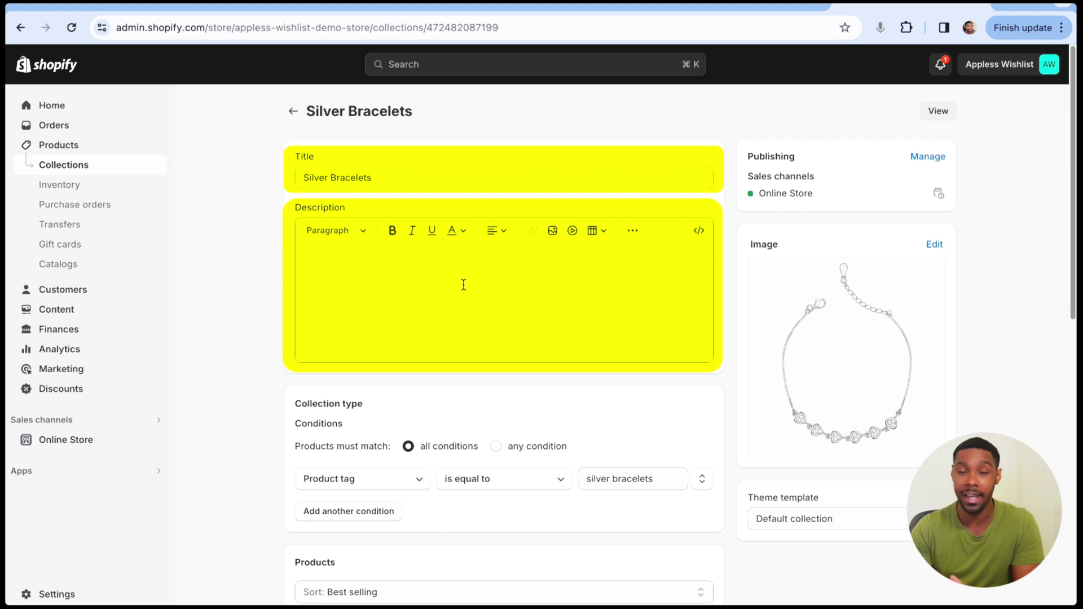
pyautogui.scroll(-2, 445, 384)
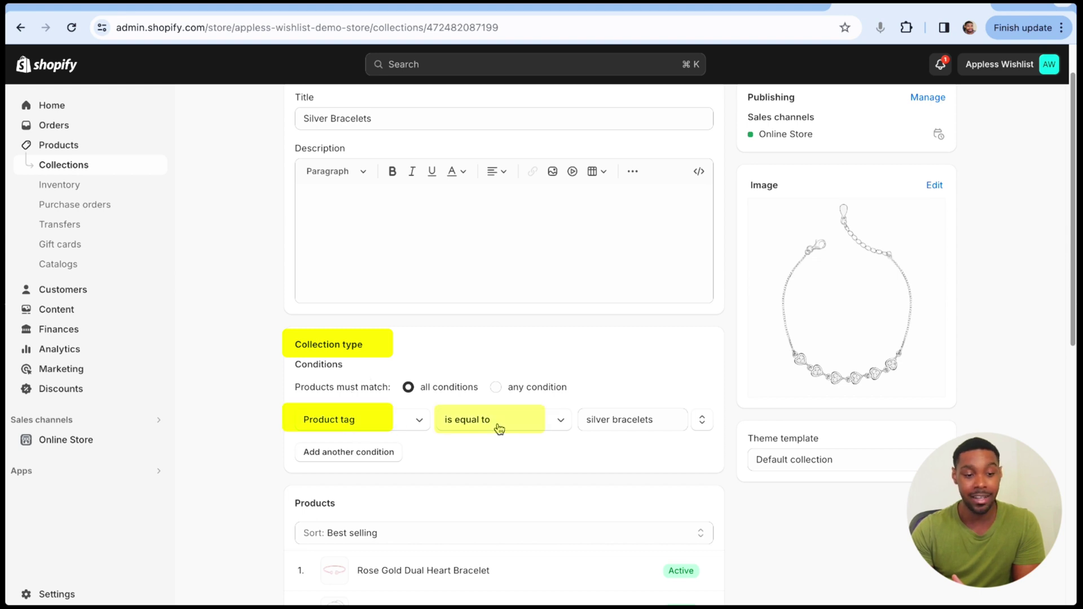
pyautogui.scroll(2, 371, 382)
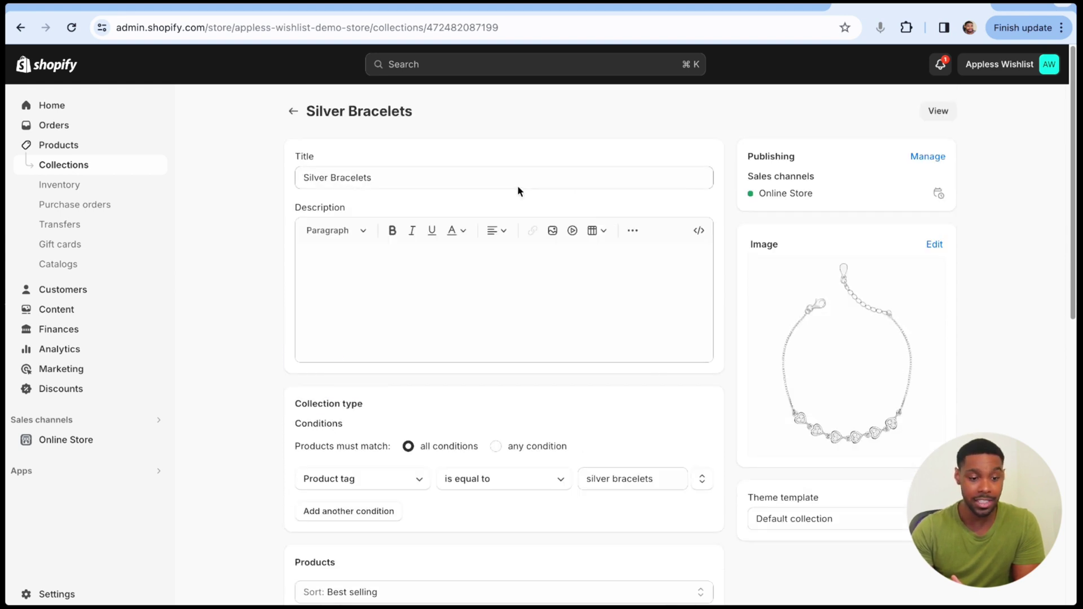
pyautogui.moveTo(407, 183); pyautogui.dragTo(266, 176)
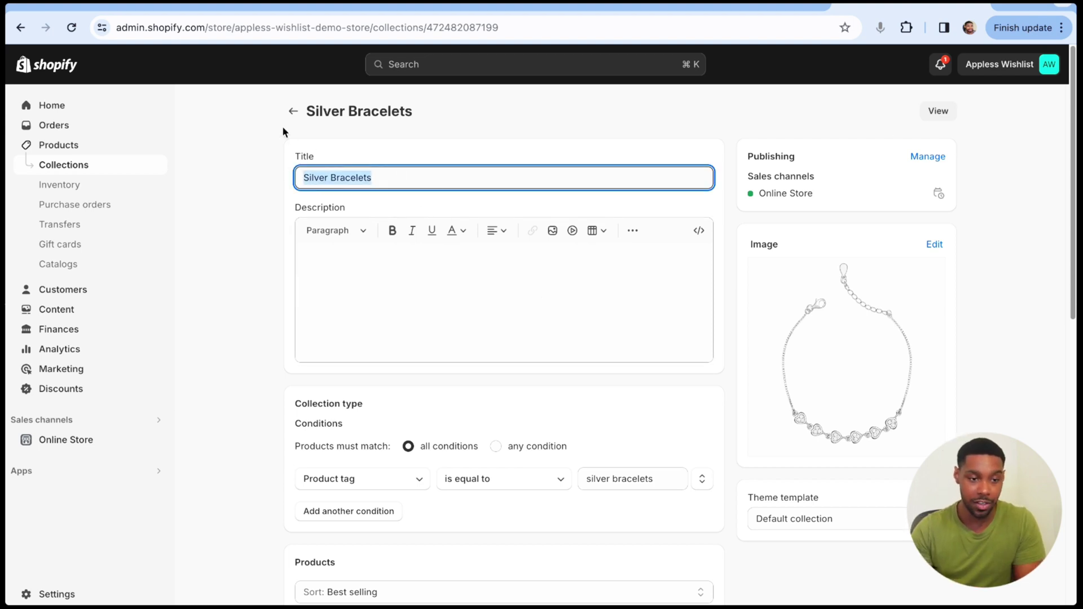
pyautogui.click(295, 113)
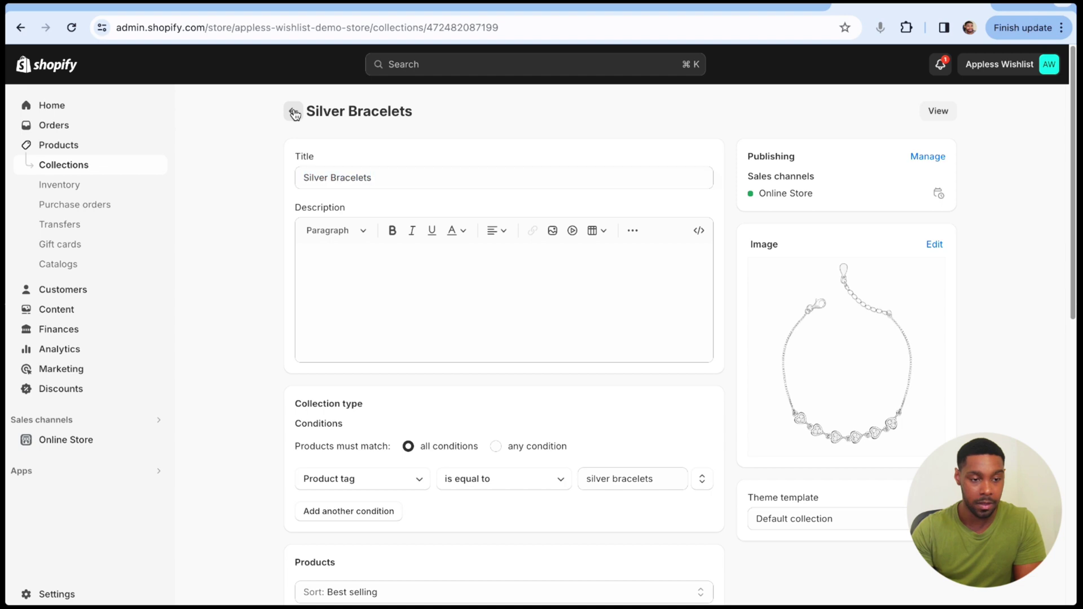
pyautogui.scroll(-2, 533, 293)
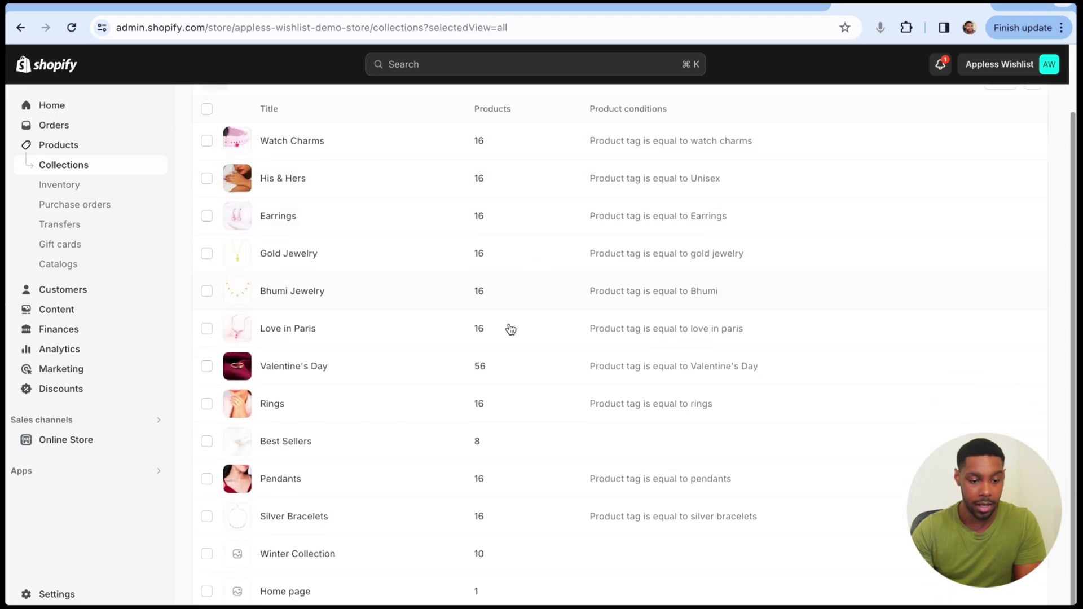
pyautogui.scroll(2, 421, 438)
# - Start a new collection titled 'Silver Bracelets', leaving the description empty
pyautogui.click(1006, 111)
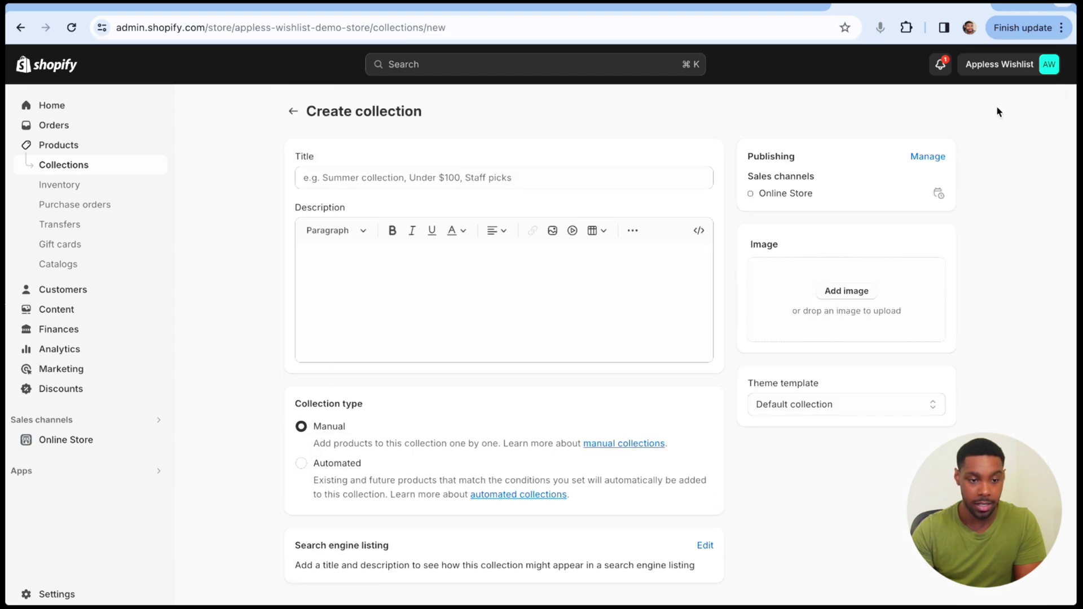
pyautogui.click(469, 177)
pyautogui.write('Silver Bracelets')
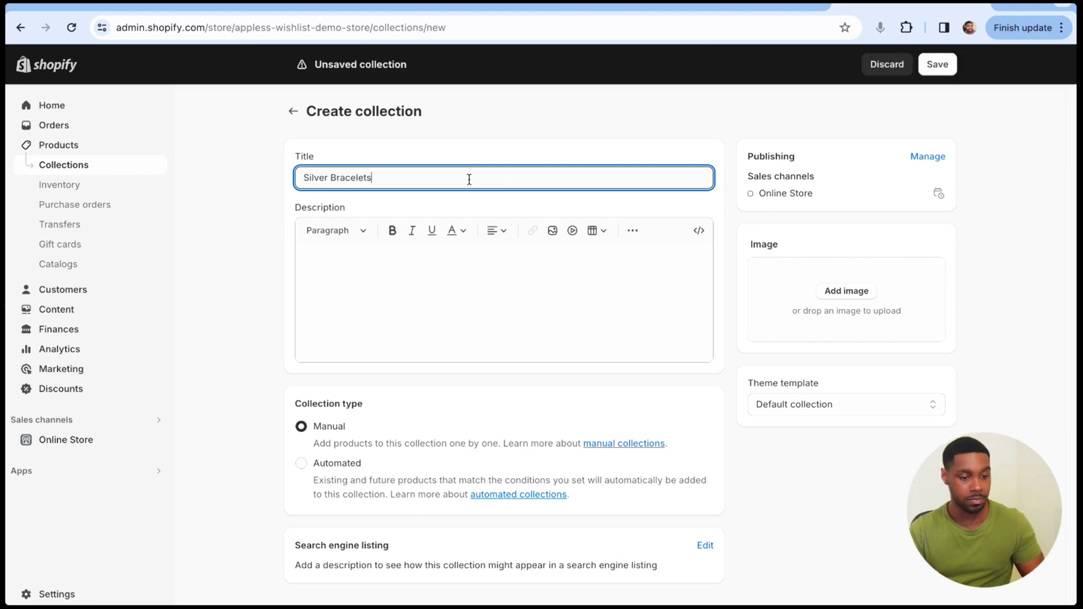
pyautogui.click(406, 305)
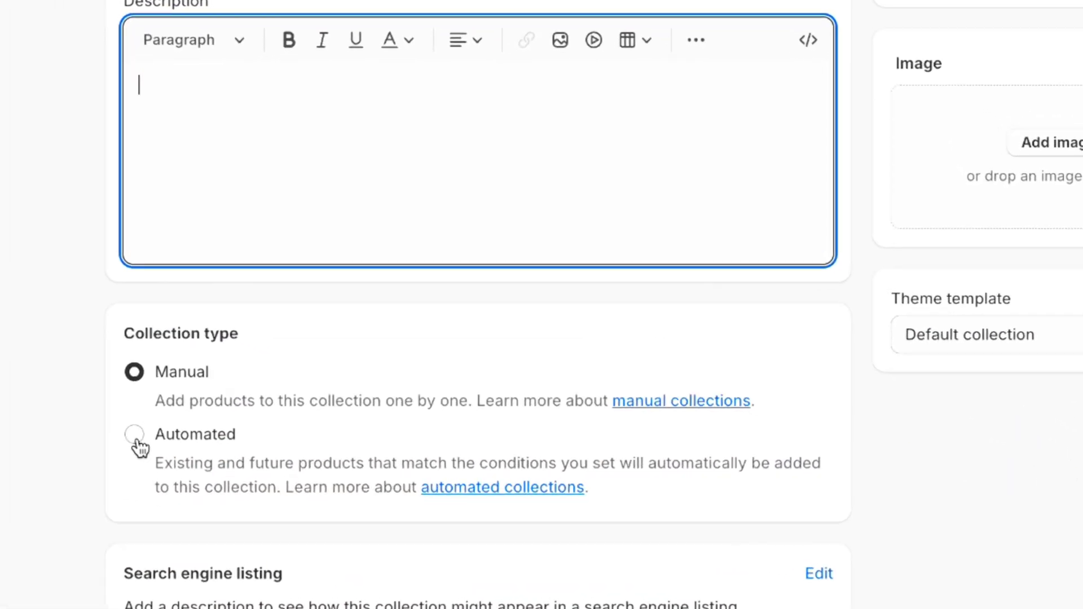
# - Make it automated with product tag equal to 'silver bracelets', retitle 'Silver Bracelets (NEW)', and save
pyautogui.click(221, 449)
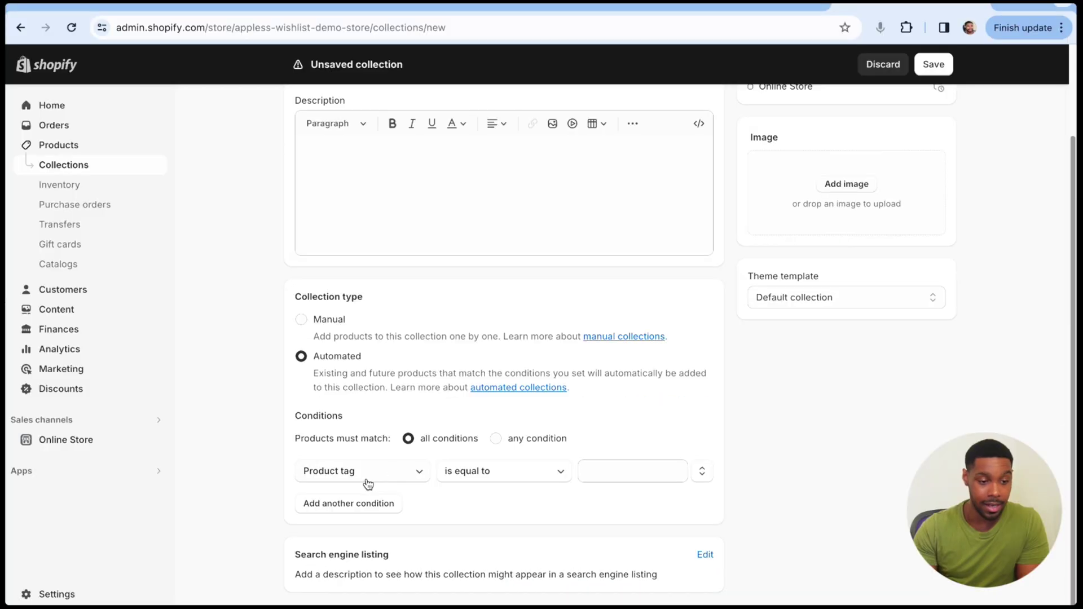
pyautogui.click(398, 477)
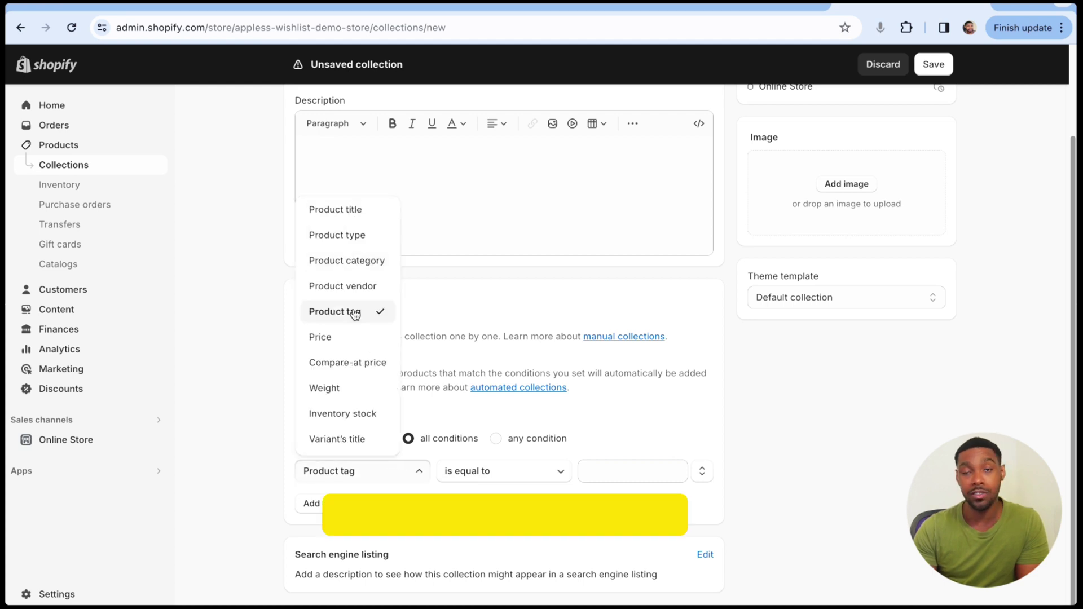
pyautogui.click(633, 470)
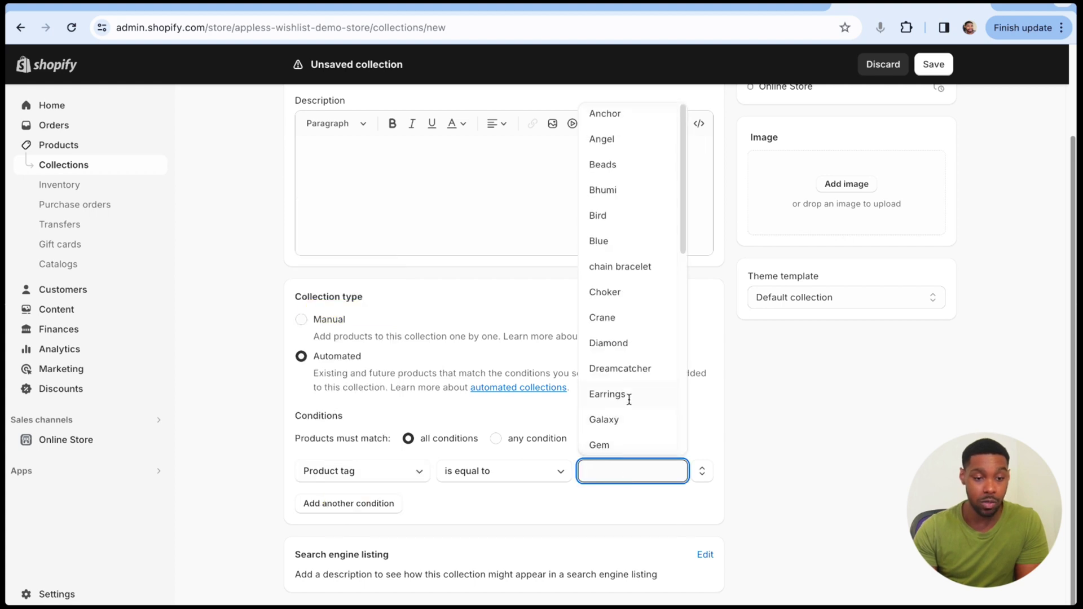
pyautogui.scroll(-5, 629, 399)
pyautogui.scroll(5, 629, 400)
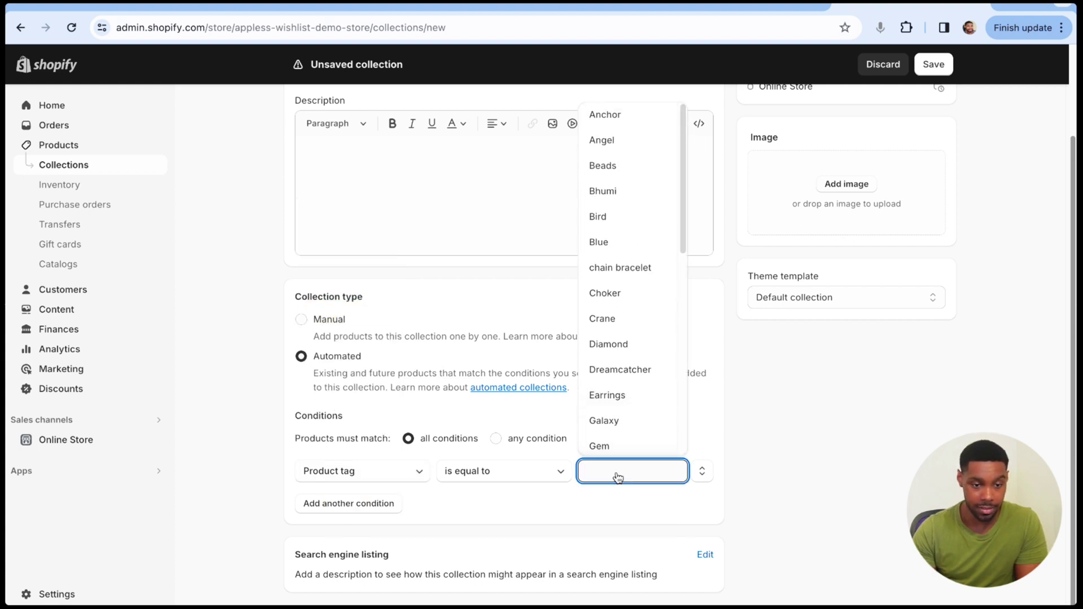
pyautogui.write('silver')
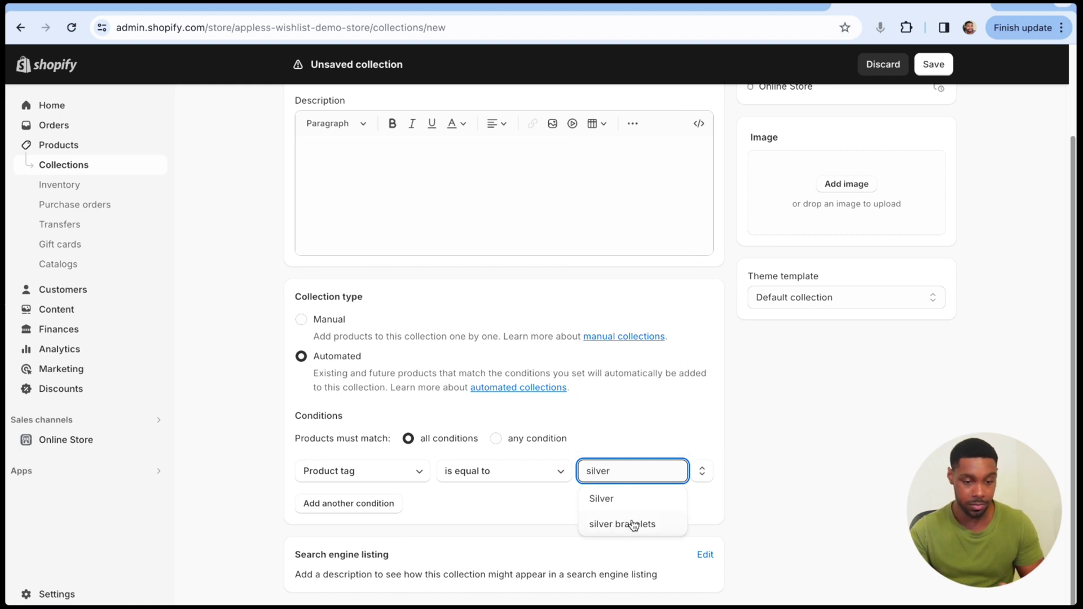
pyautogui.click(622, 524)
pyautogui.scroll(3, 583, 399)
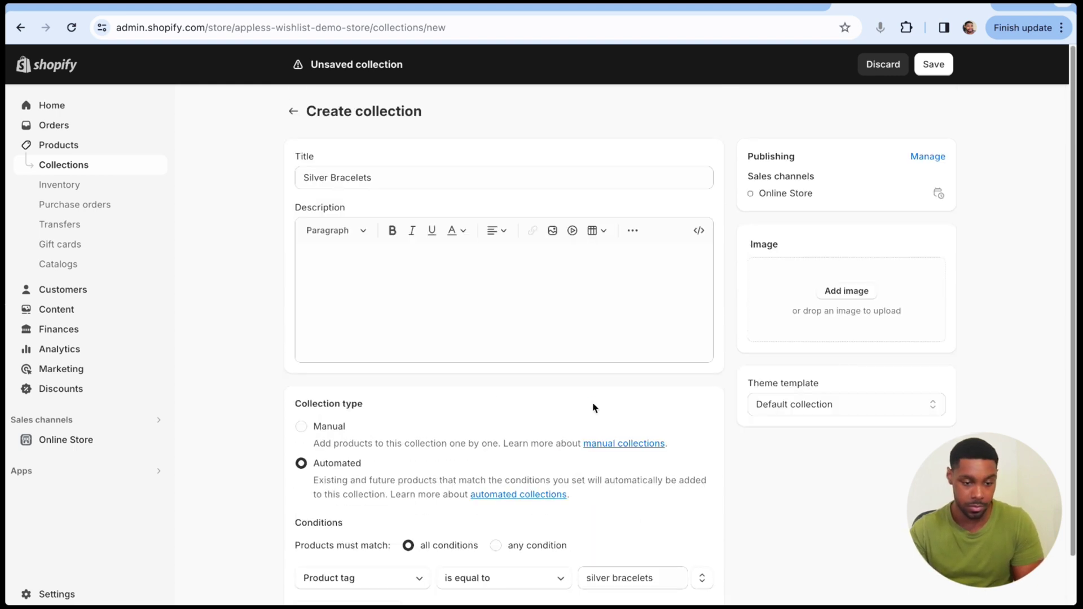
pyautogui.click(426, 180)
pyautogui.write('(NEW)')
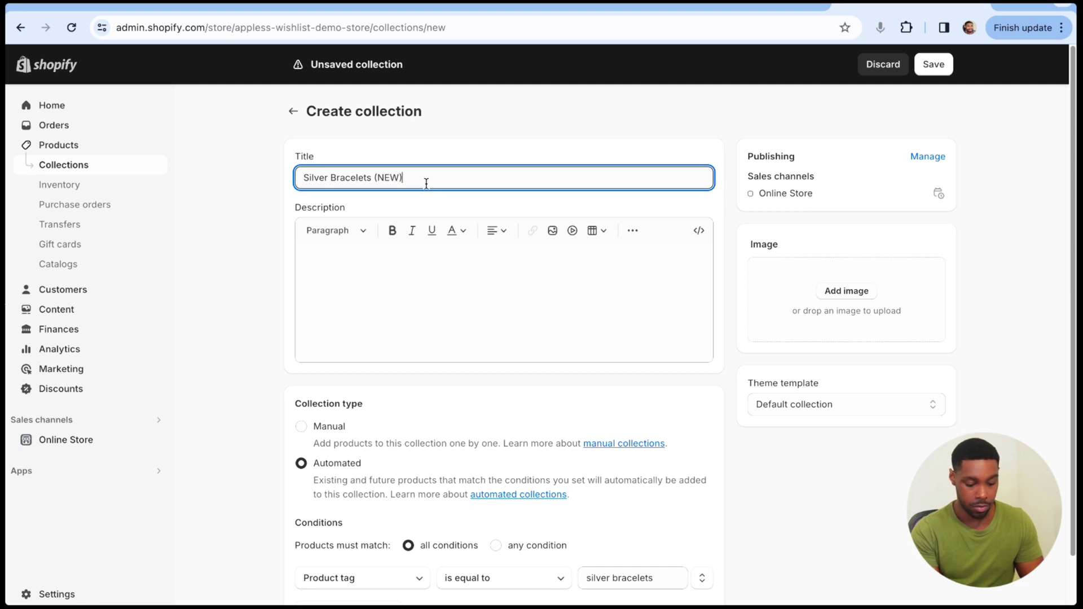
pyautogui.click(934, 65)
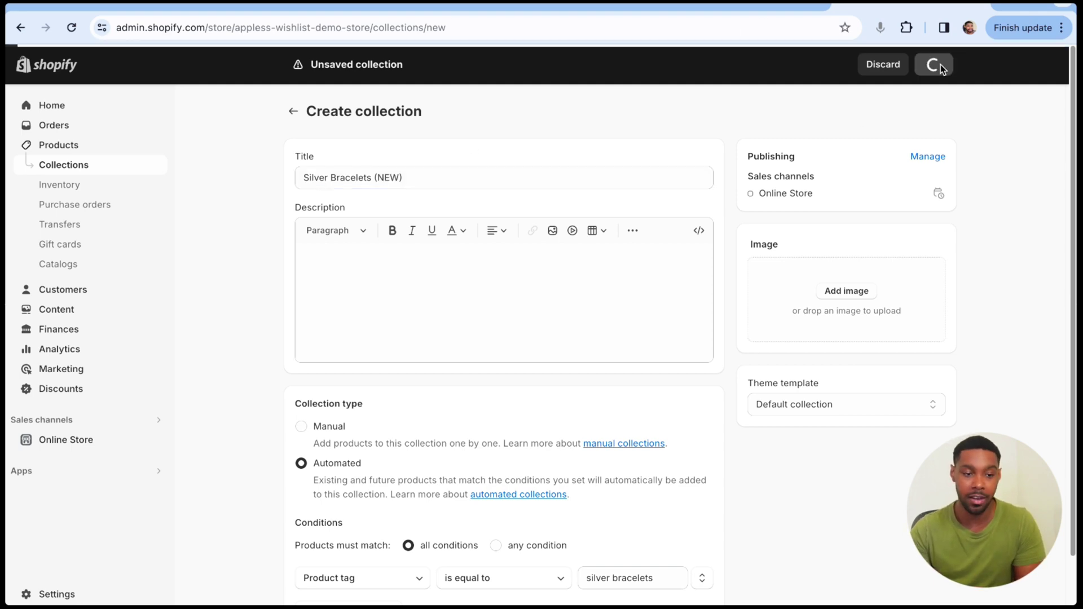
pyautogui.scroll(-5, 531, 296)
pyautogui.scroll(-5, 530, 297)
pyautogui.scroll(-2, 533, 305)
pyautogui.scroll(6, 517, 292)
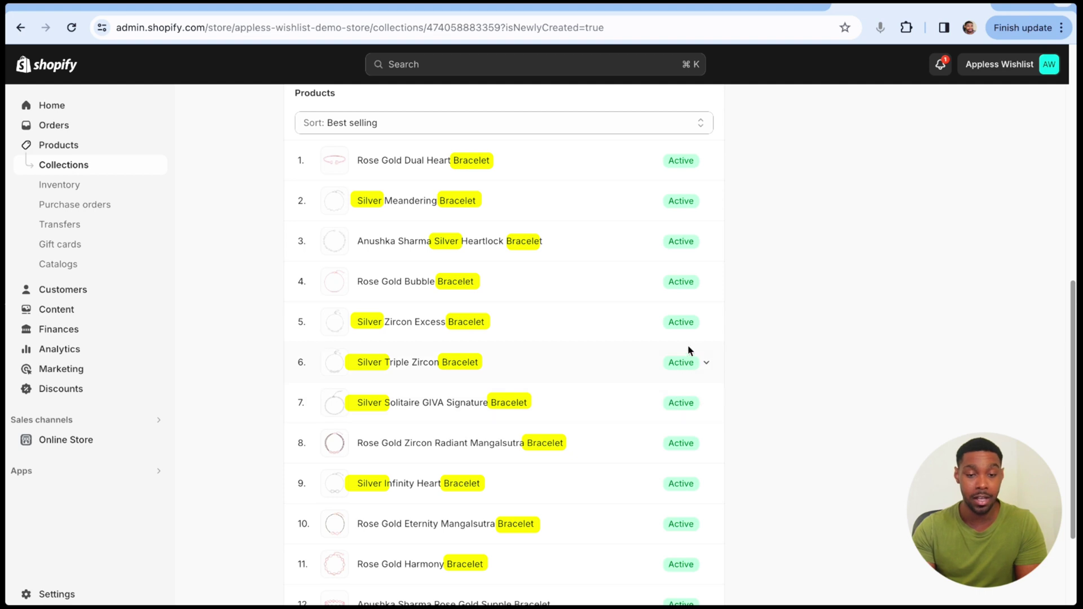
pyautogui.scroll(2, 635, 352)
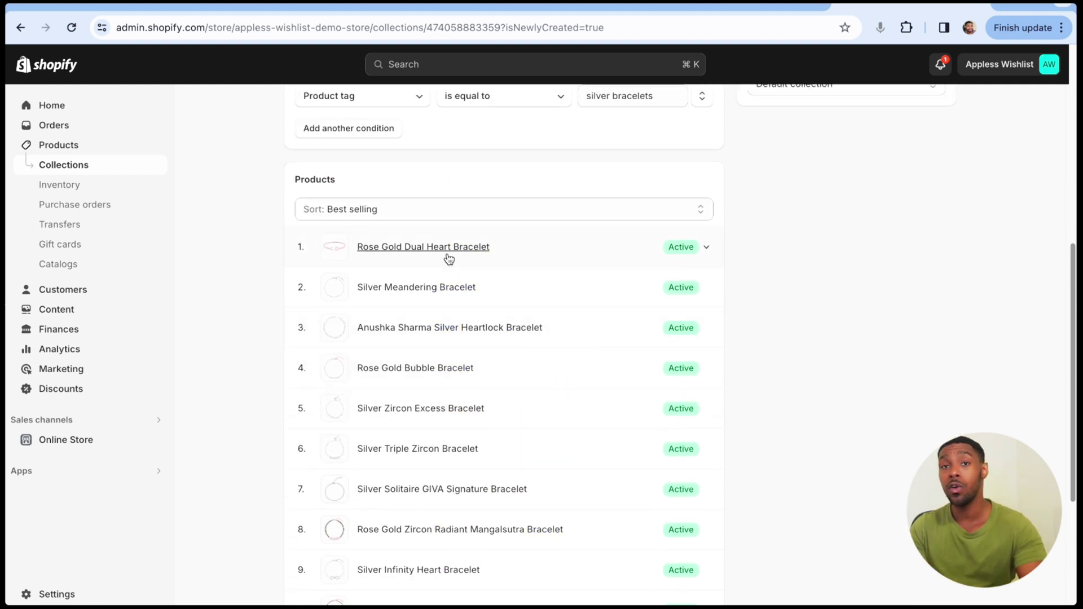